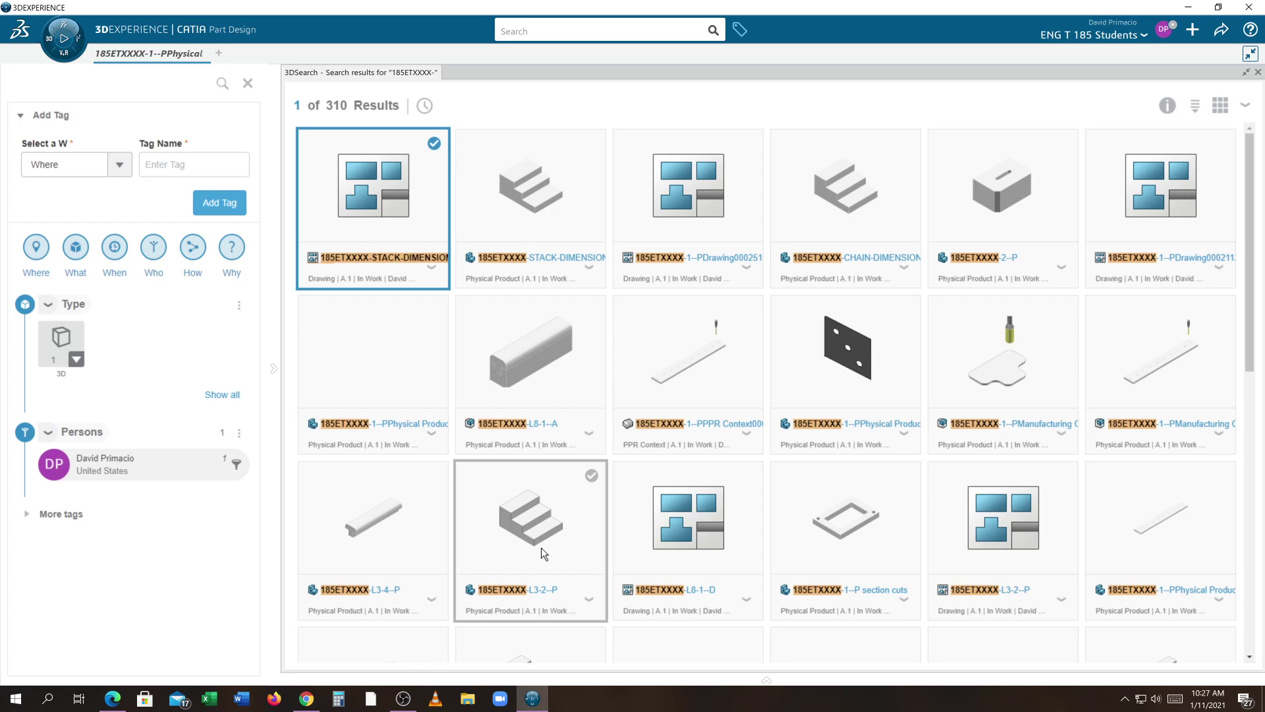
# Step: List everything under My Content, and rerun the recent search for "185ETXXXX-"
pyautogui.click(652, 37)
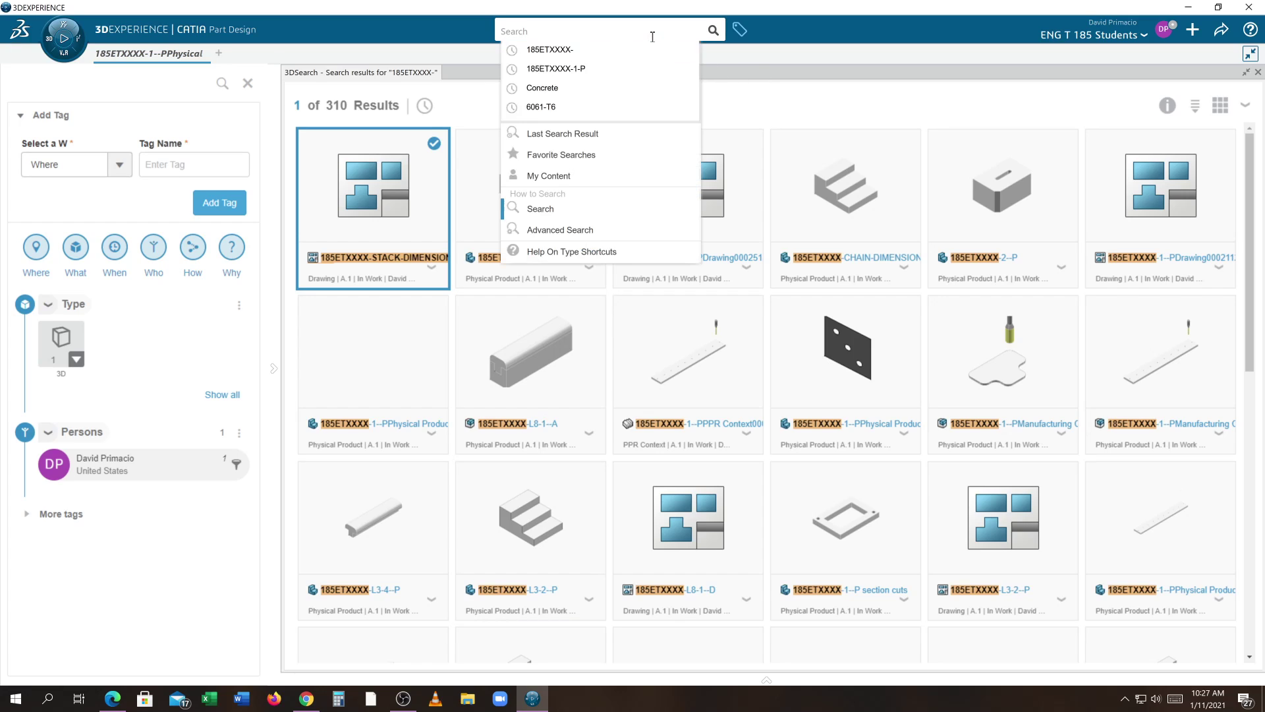
pyautogui.click(547, 177)
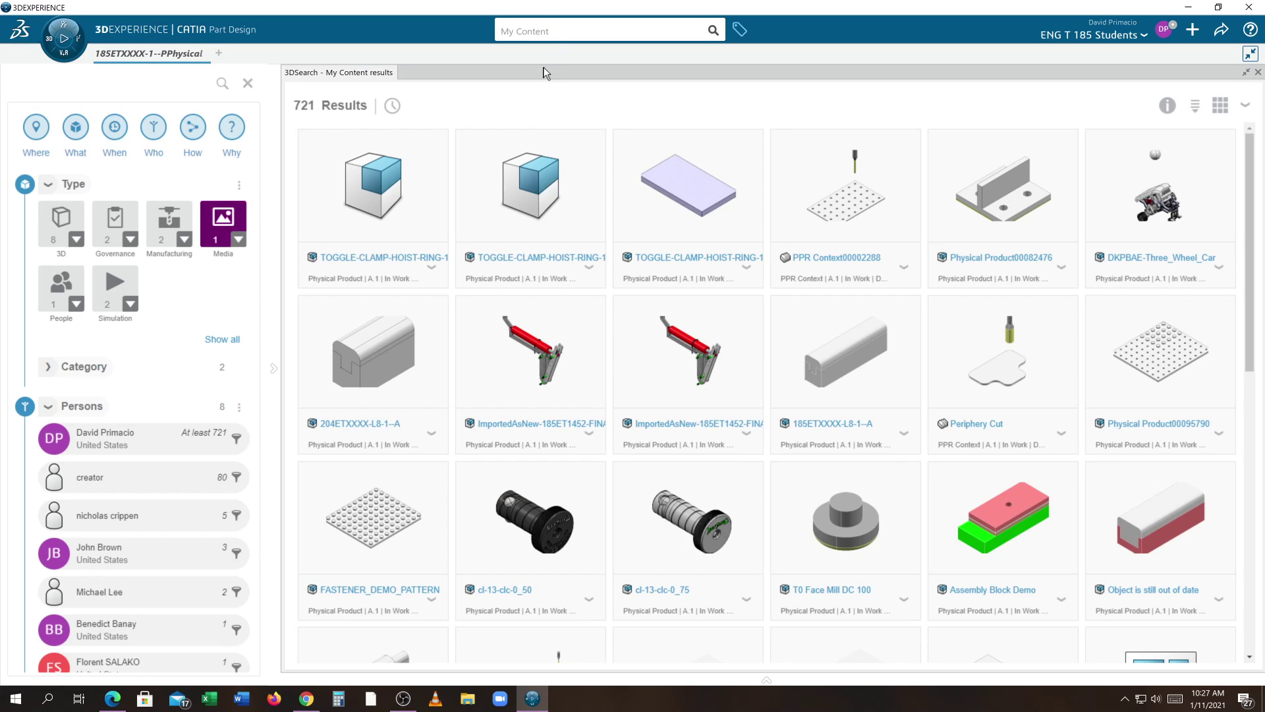
pyautogui.click(555, 38)
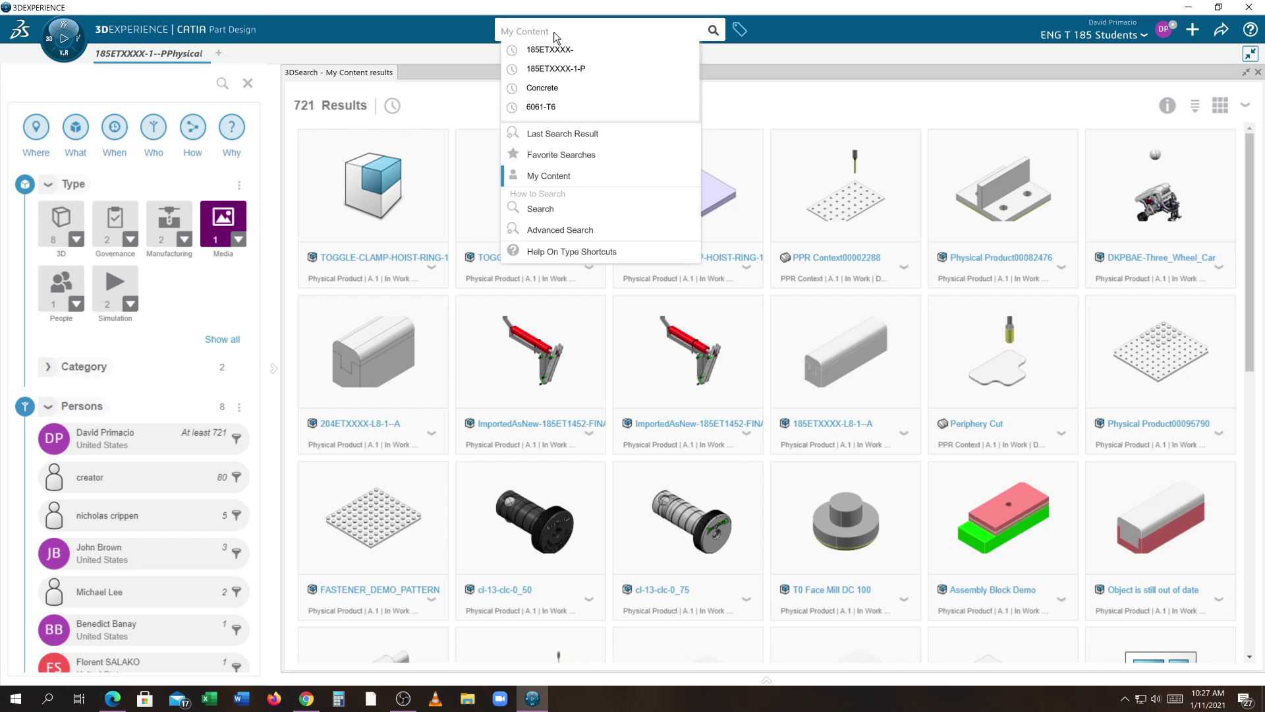
pyautogui.click(547, 51)
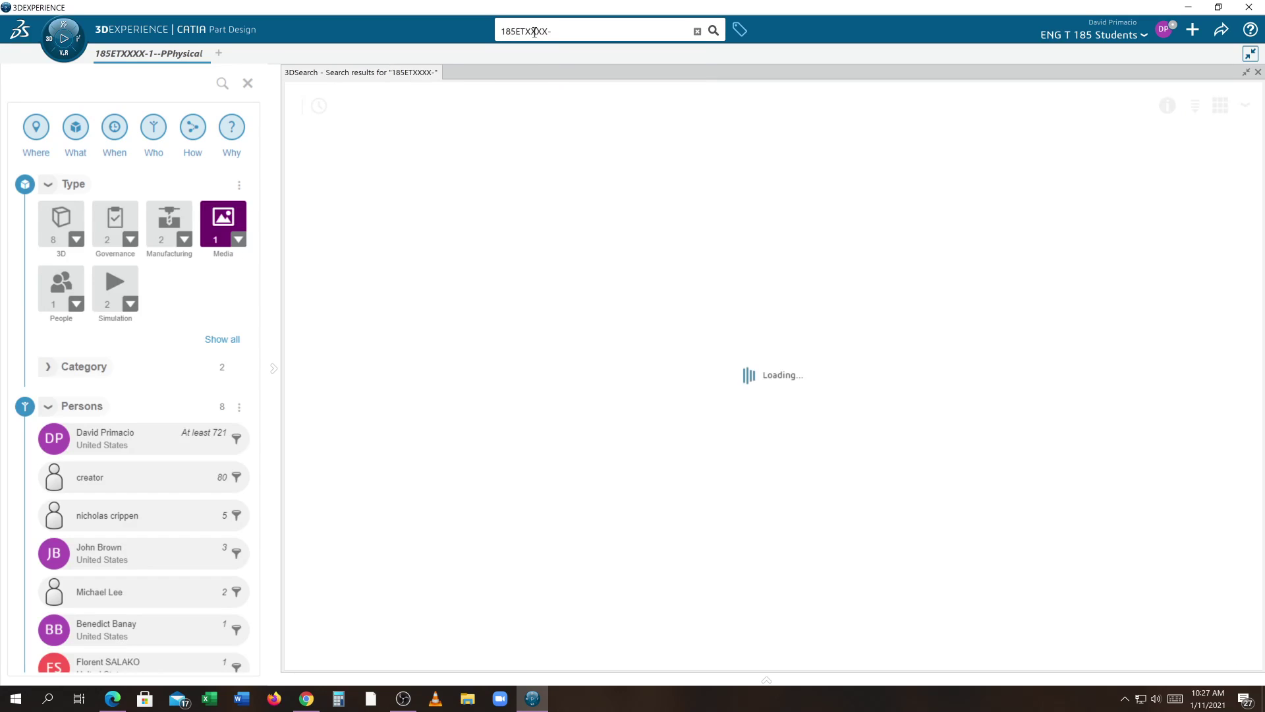
pyautogui.click(529, 34)
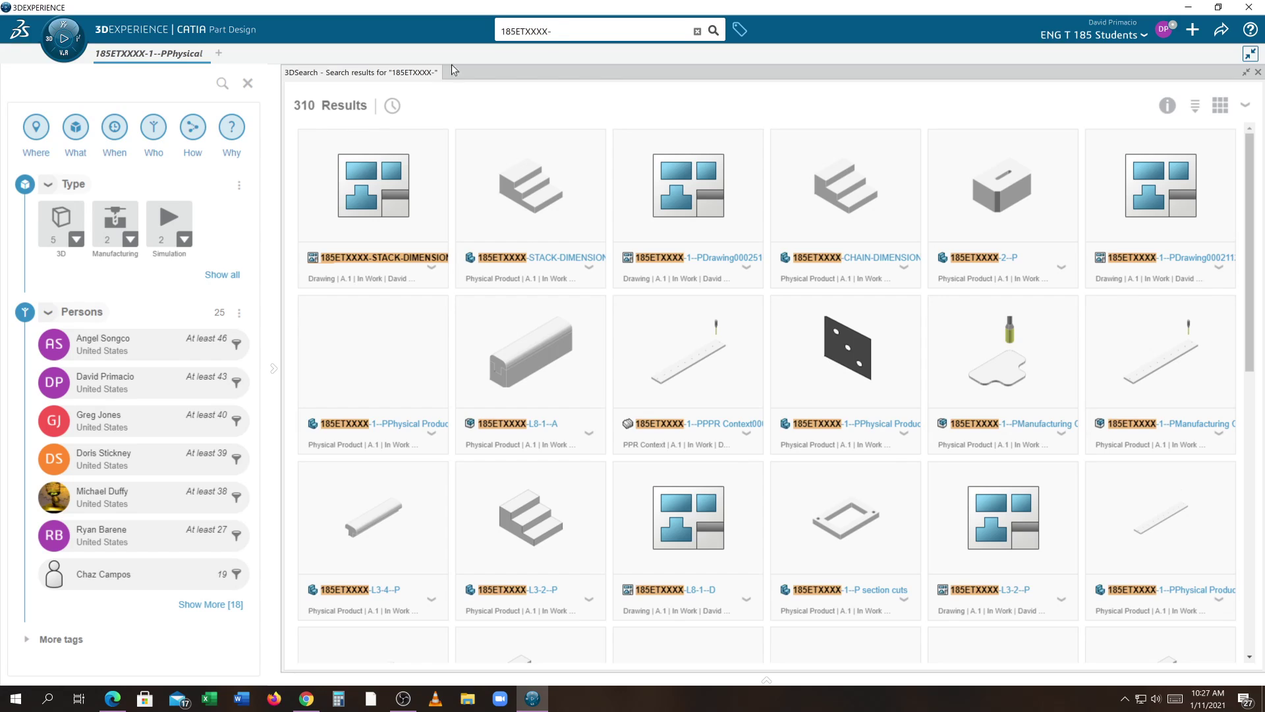
pyautogui.click(306, 115)
# Step: Narrow the search to "185ETXXXX-stack"
pyautogui.click(567, 31)
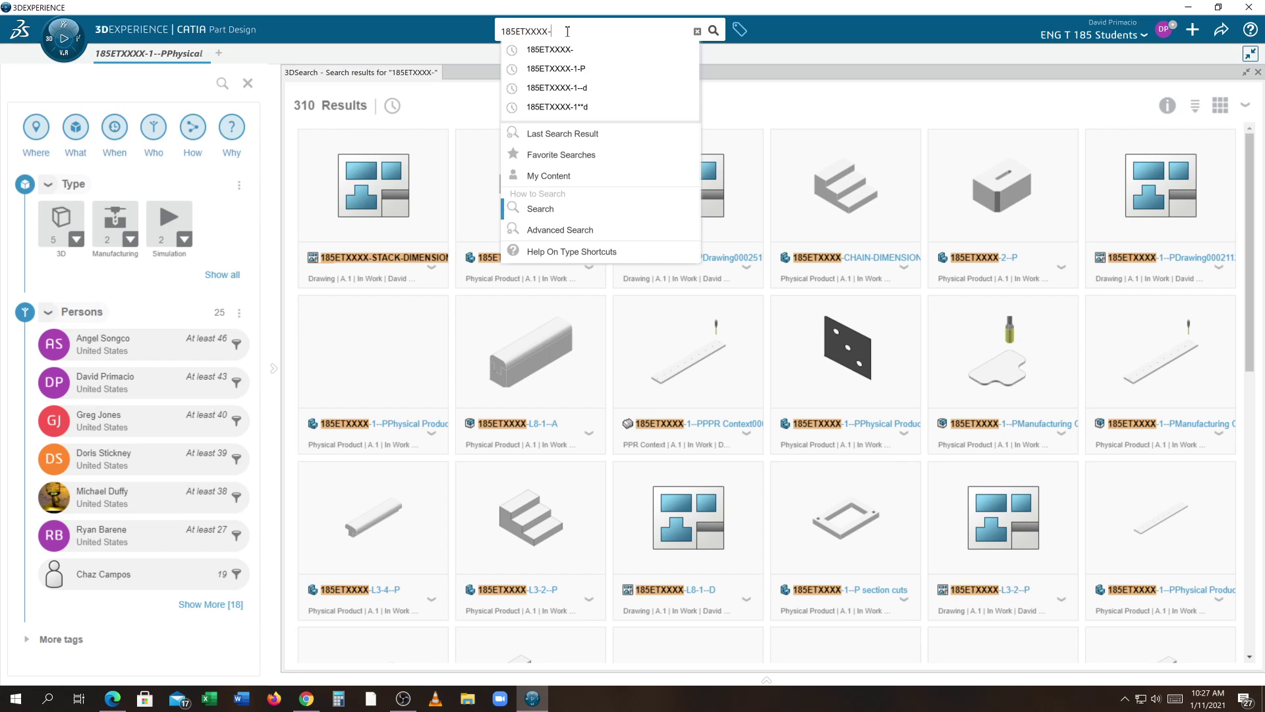
pyautogui.write('stack')
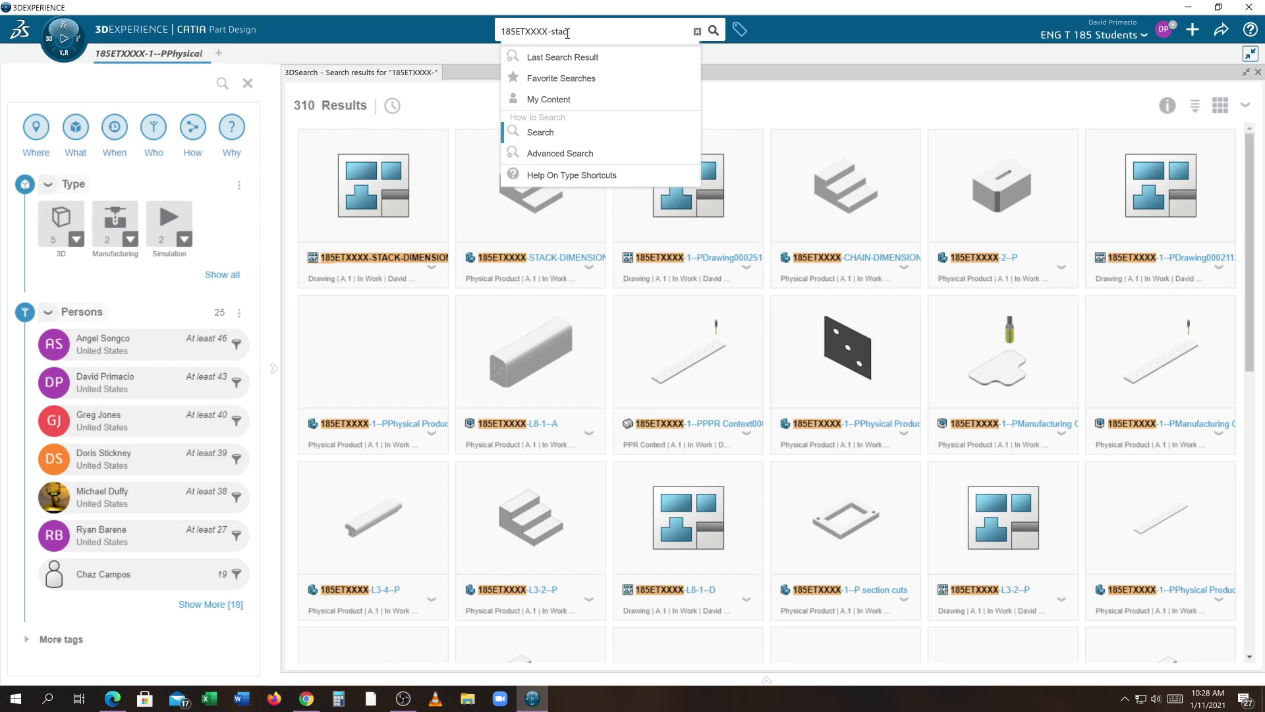
pyautogui.press('Return')
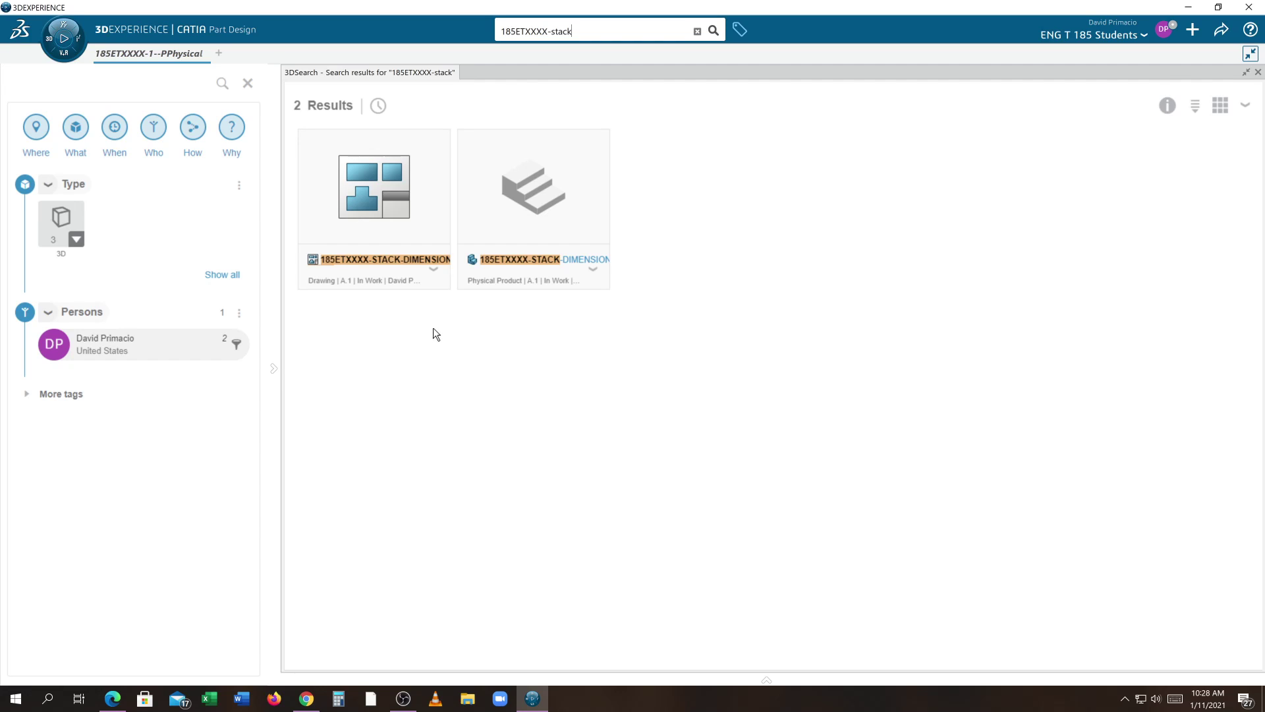
# Step: Open the 185ETXXXX-STACK-DIMENSION drawing from the search results and collapse its list of views
pyautogui.click(435, 275)
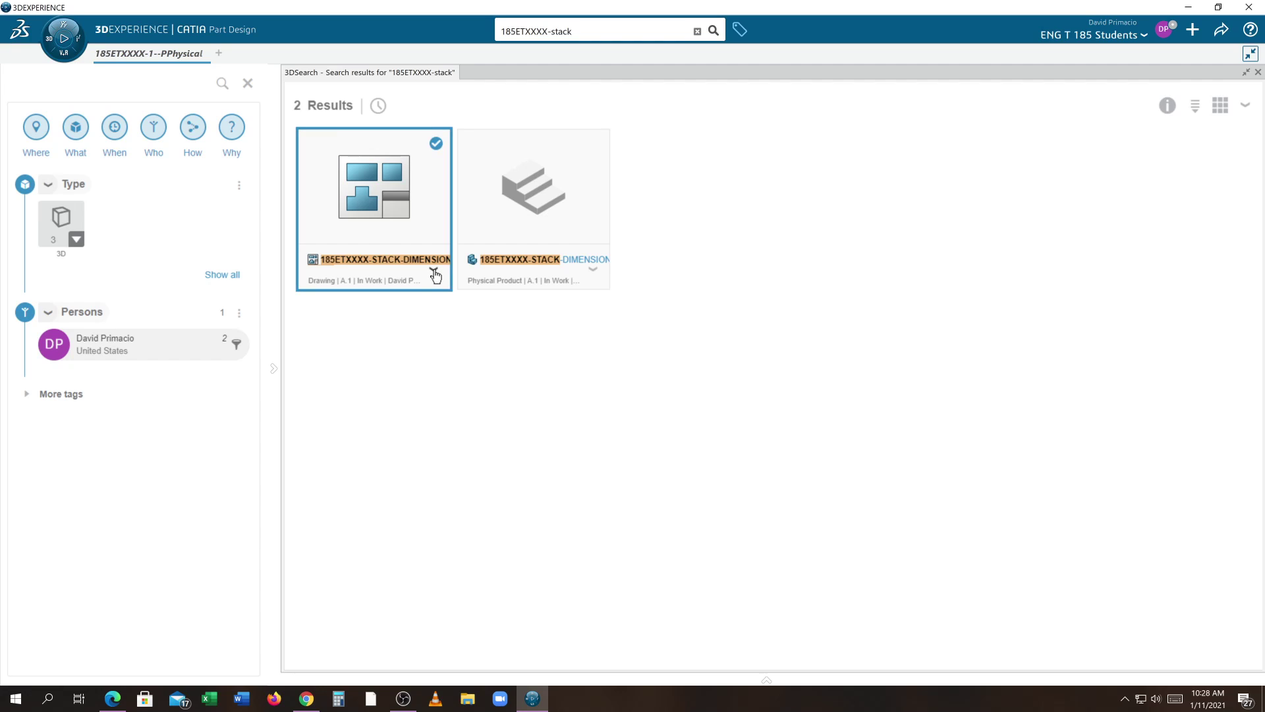
pyautogui.click(433, 271)
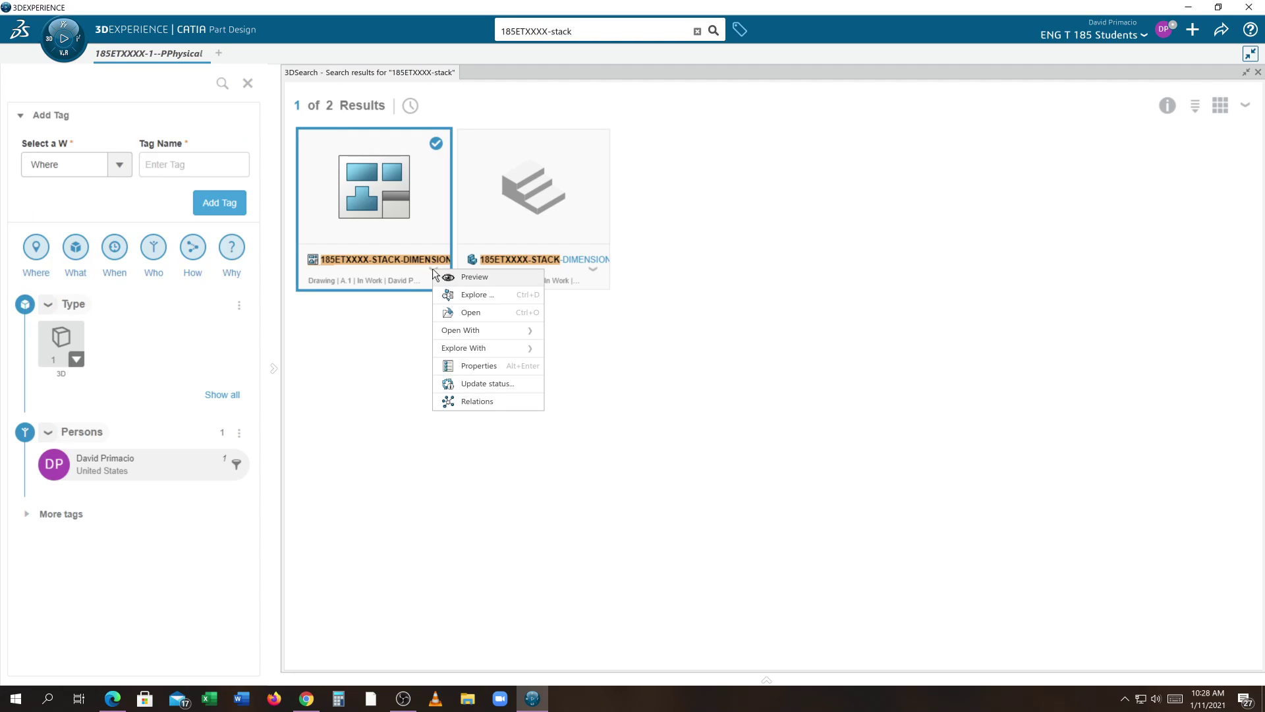
pyautogui.click(472, 314)
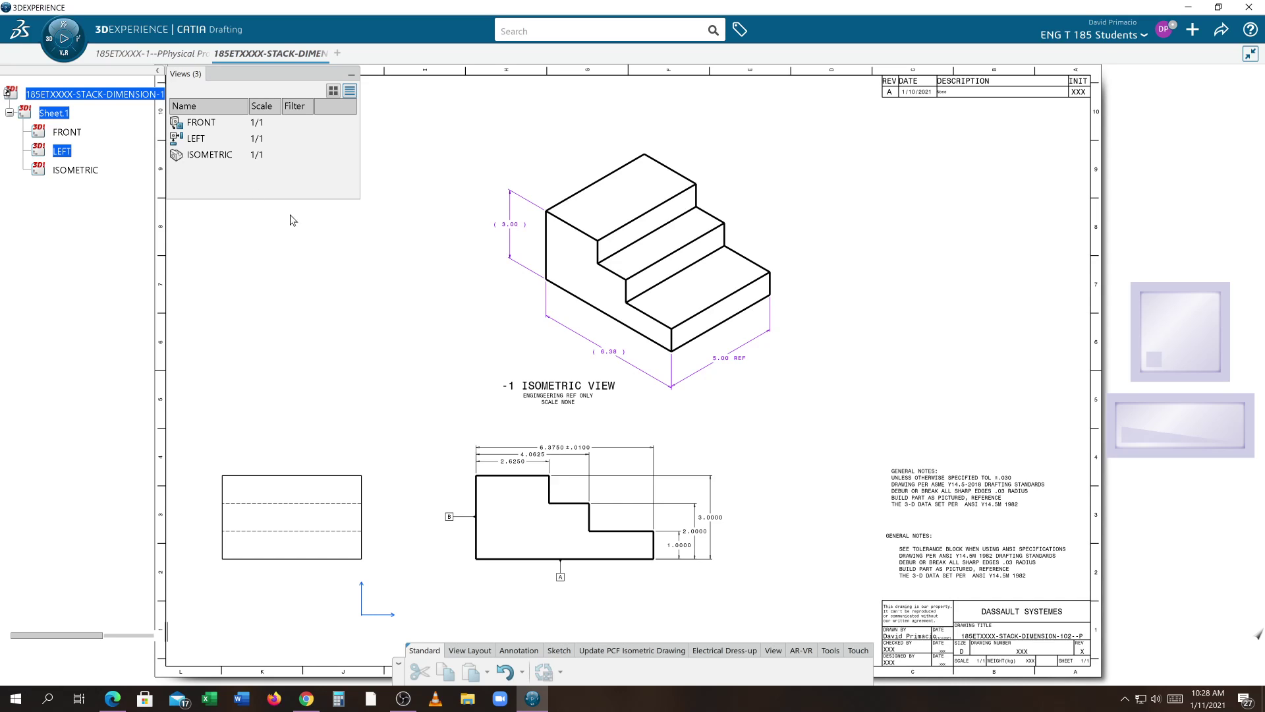
pyautogui.click(351, 77)
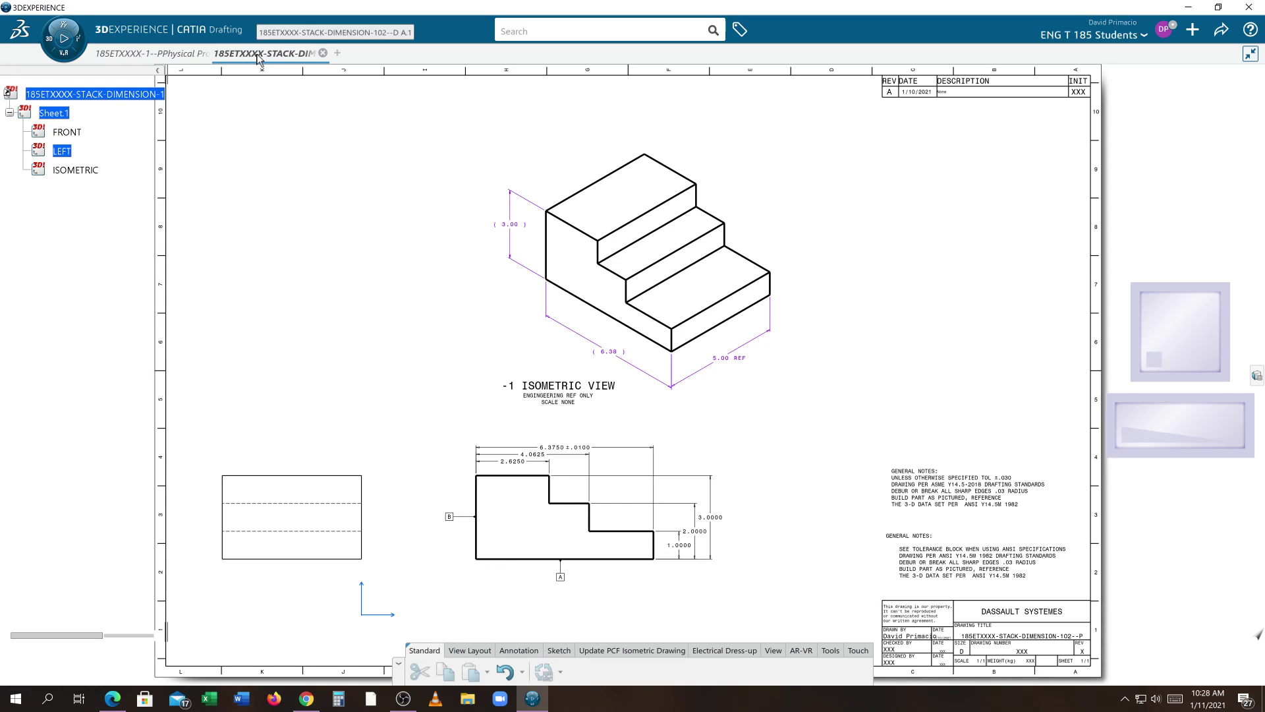
# Step: Close the empty 185ETXXXX-1--P physical product without saving its changes
pyautogui.click(129, 58)
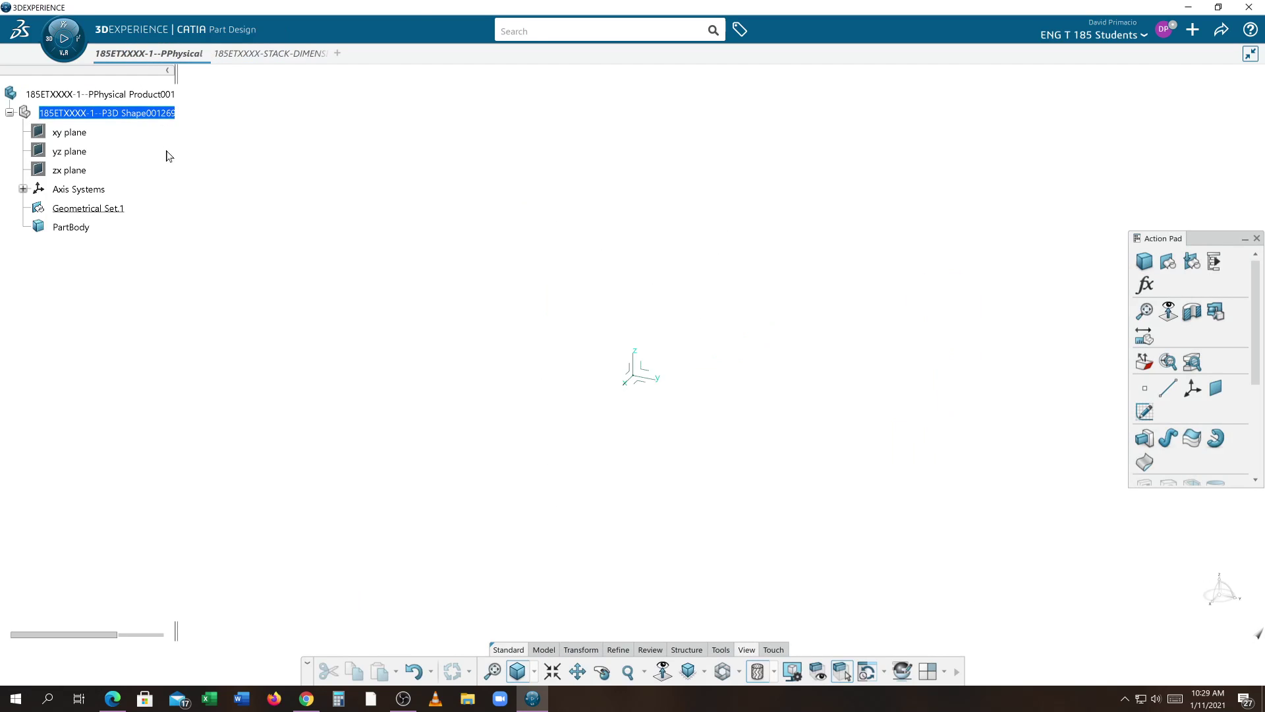
pyautogui.click(205, 53)
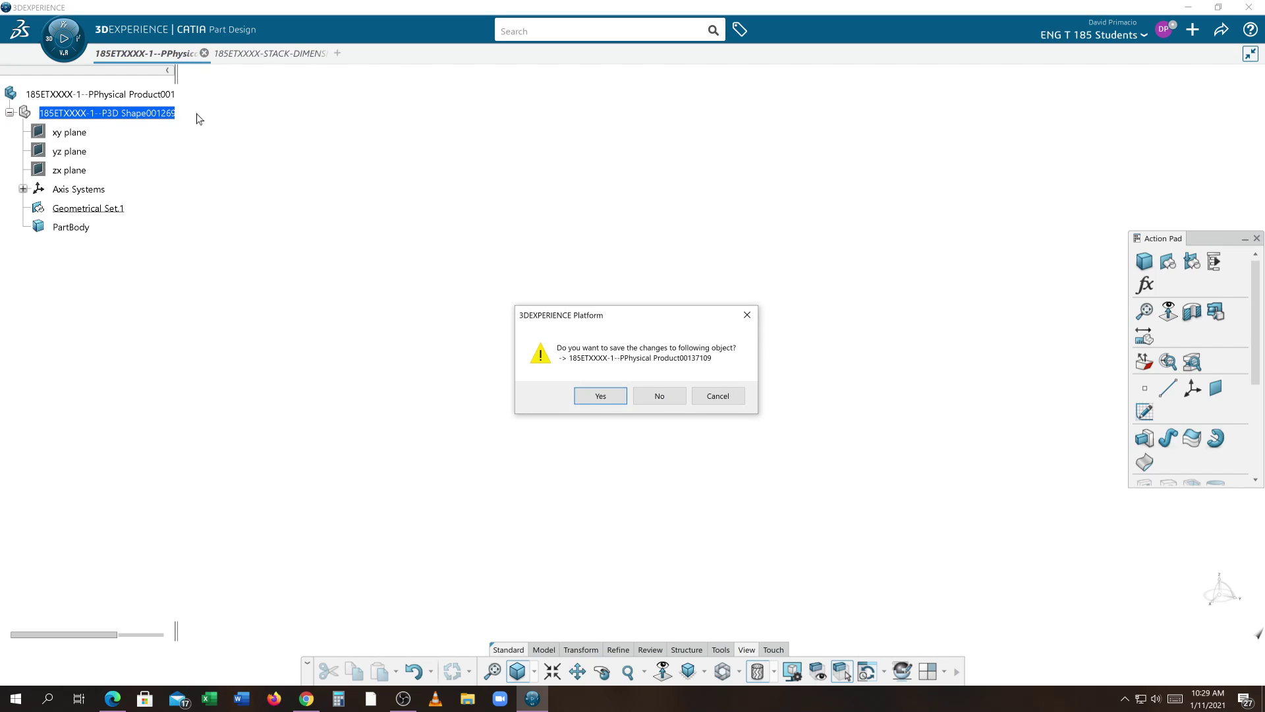
pyautogui.click(660, 397)
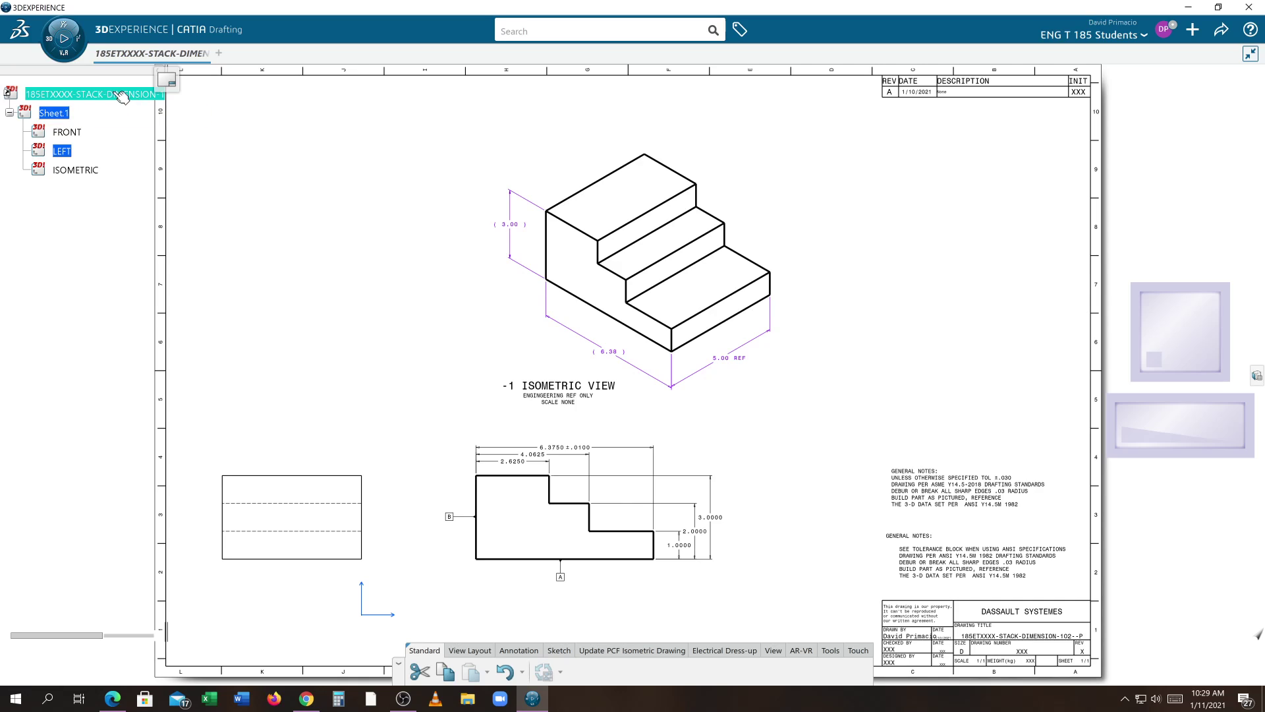
# Step: Open the 3D data linked to the 185ETXXXX-STACK-DIMENSION drawing
pyautogui.rightClick(114, 95)
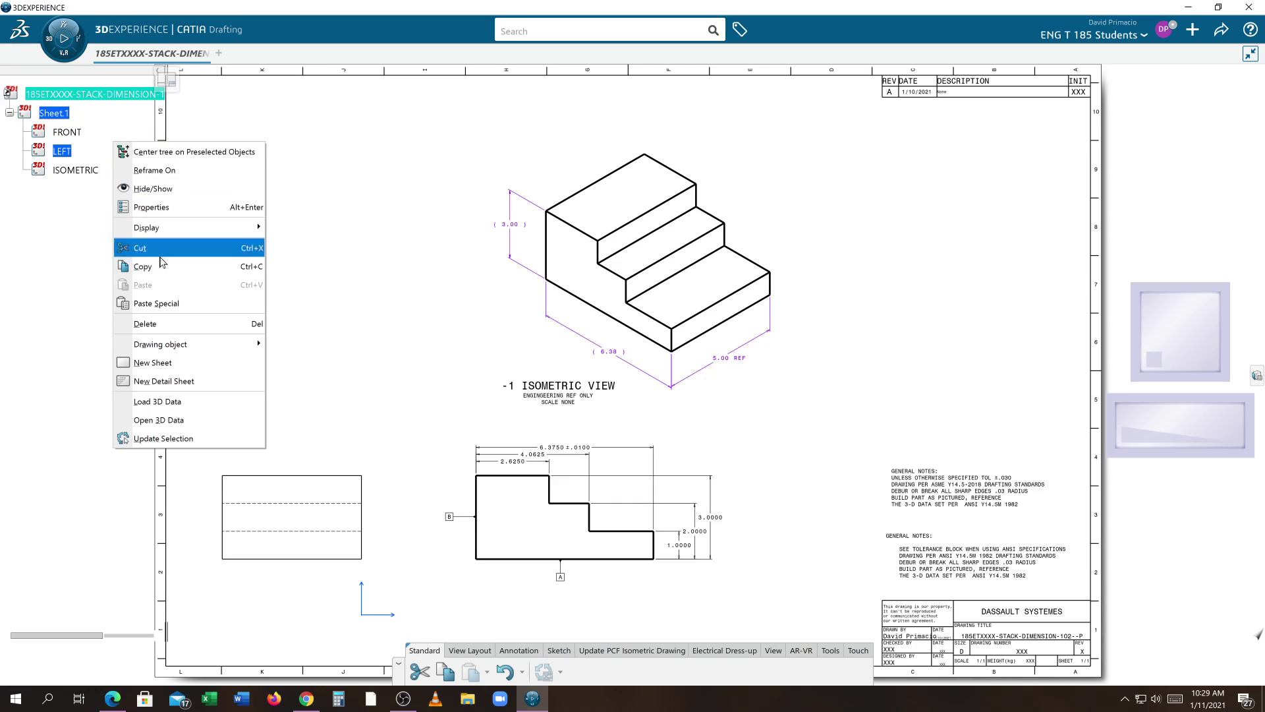
pyautogui.click(257, 427)
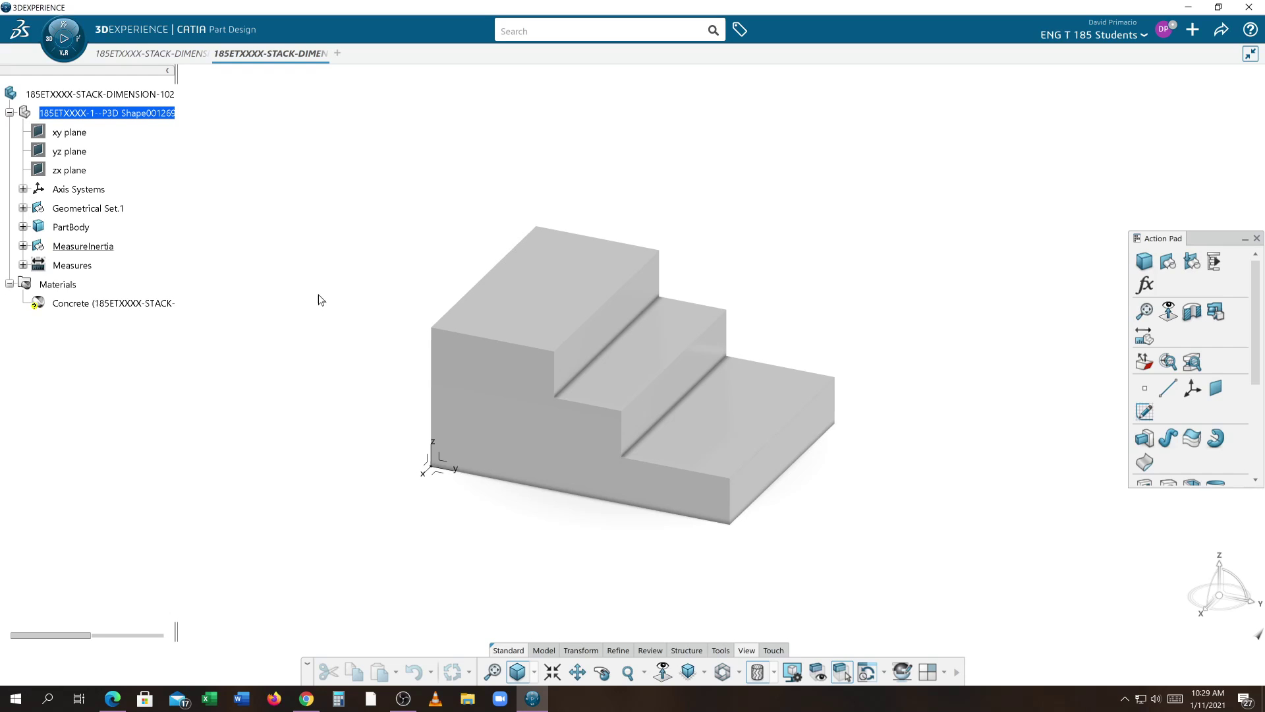
# Step: Compare the stack-dimension drawing with its stepped 3D part and inspect the part from another angle
pyautogui.click(131, 55)
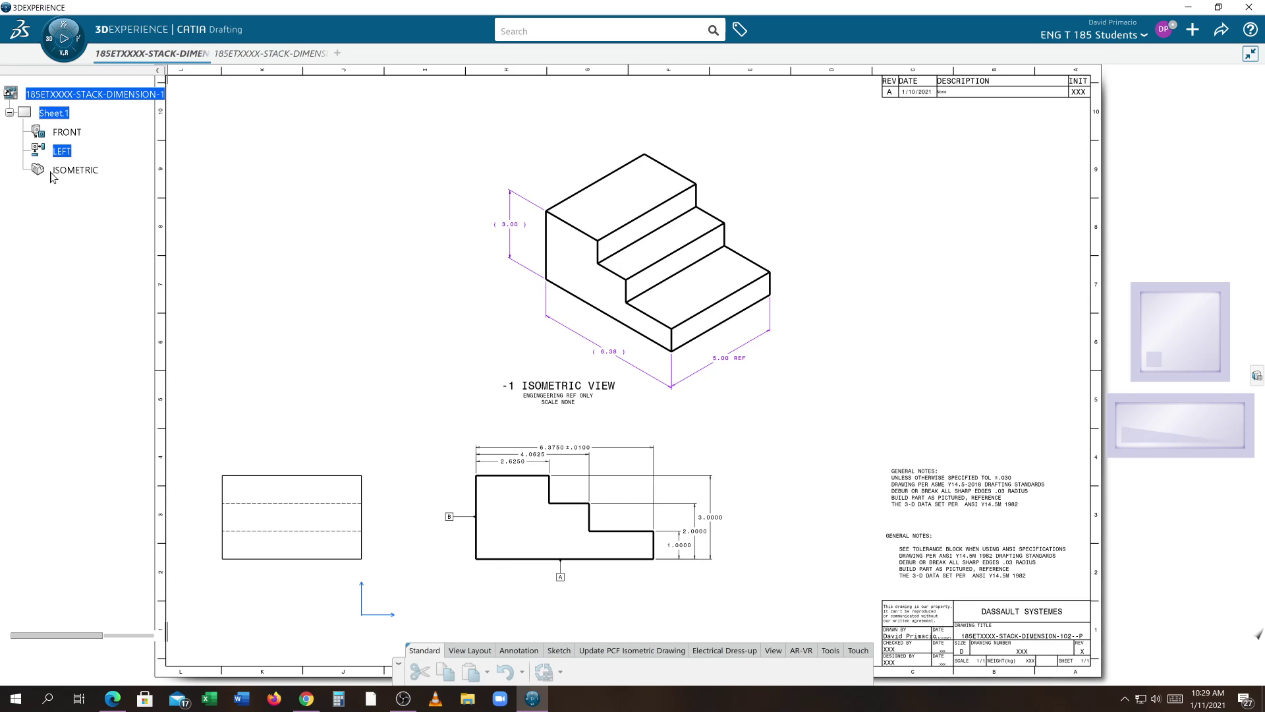
pyautogui.click(238, 55)
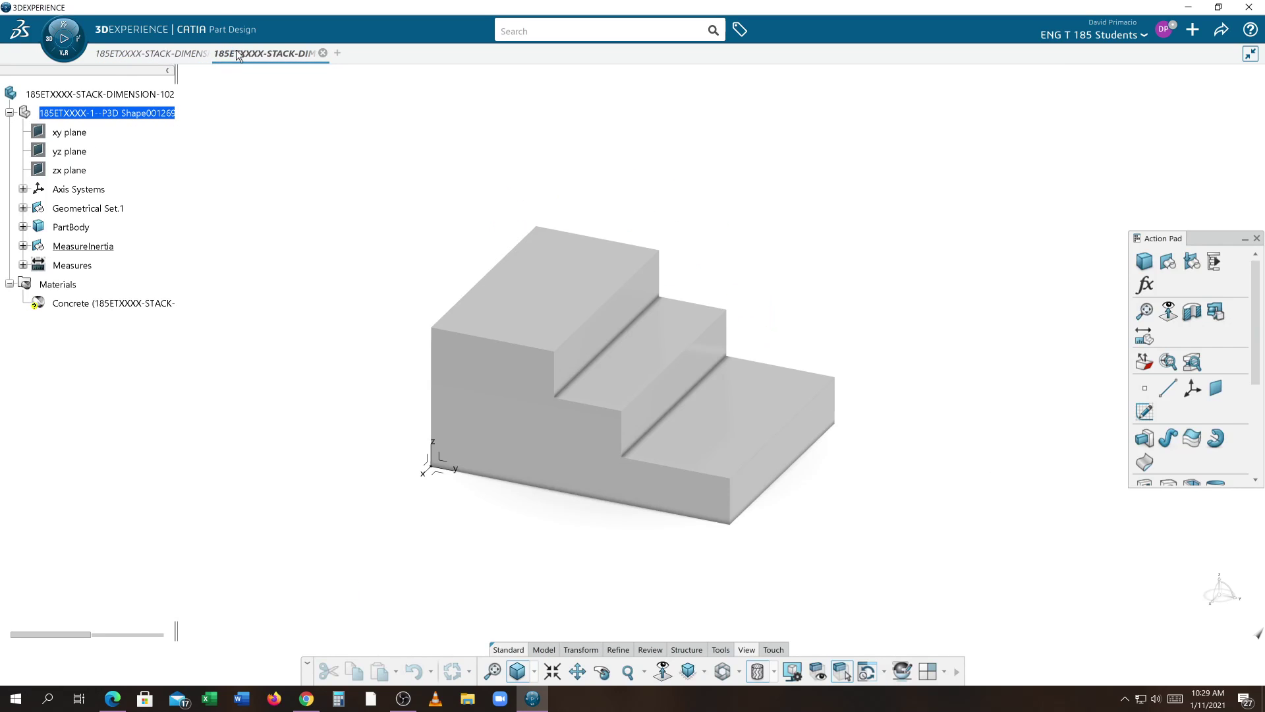
pyautogui.click(158, 55)
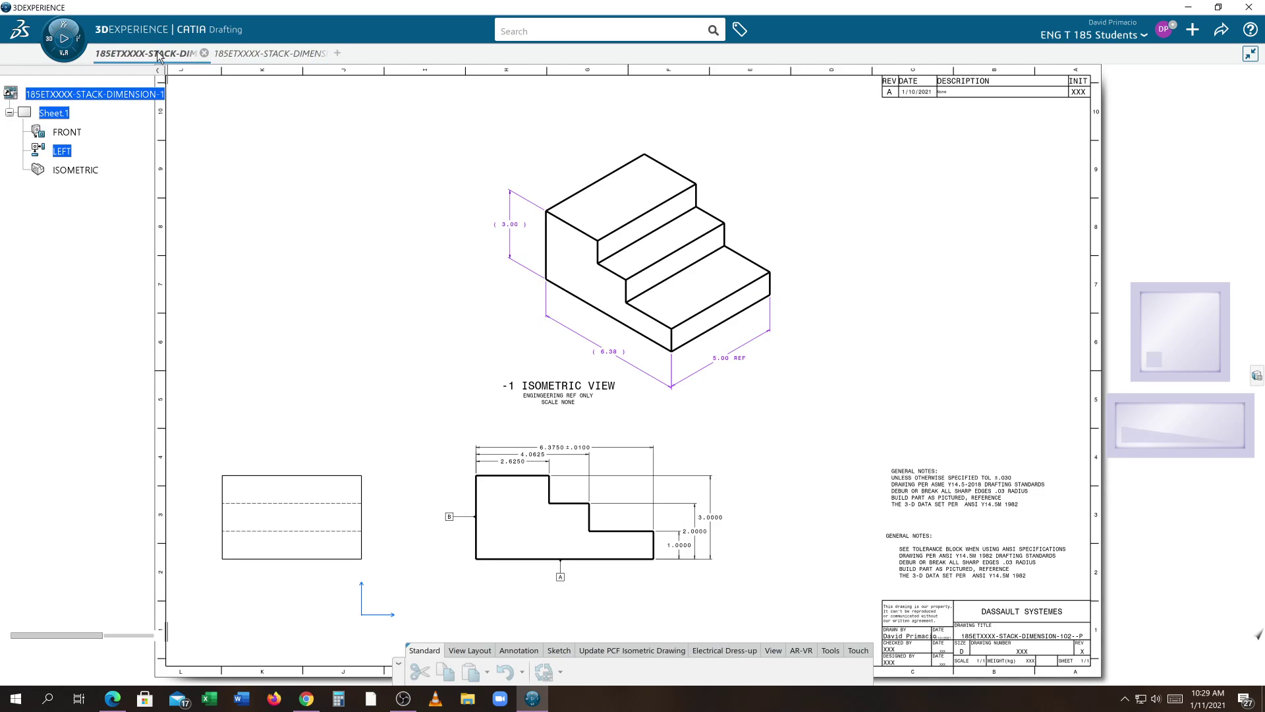
pyautogui.click(229, 55)
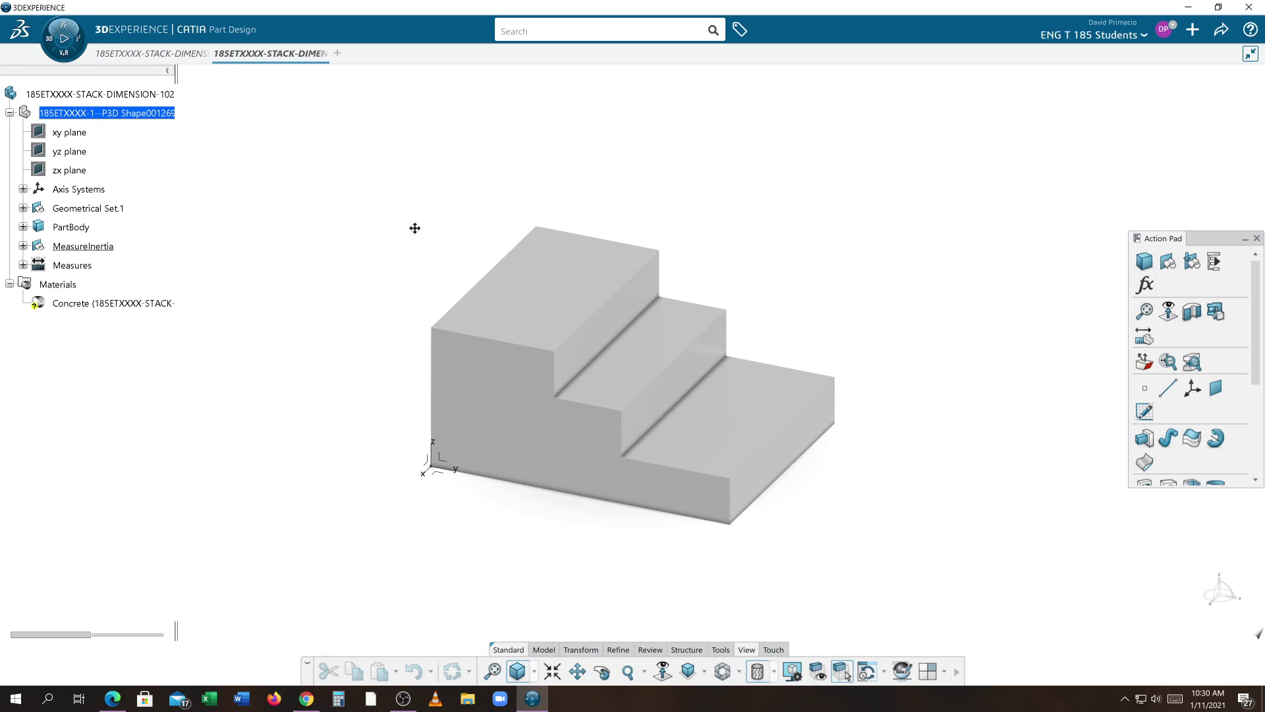
pyautogui.moveTo(415, 229); pyautogui.dragTo(875, 322, button='middle')
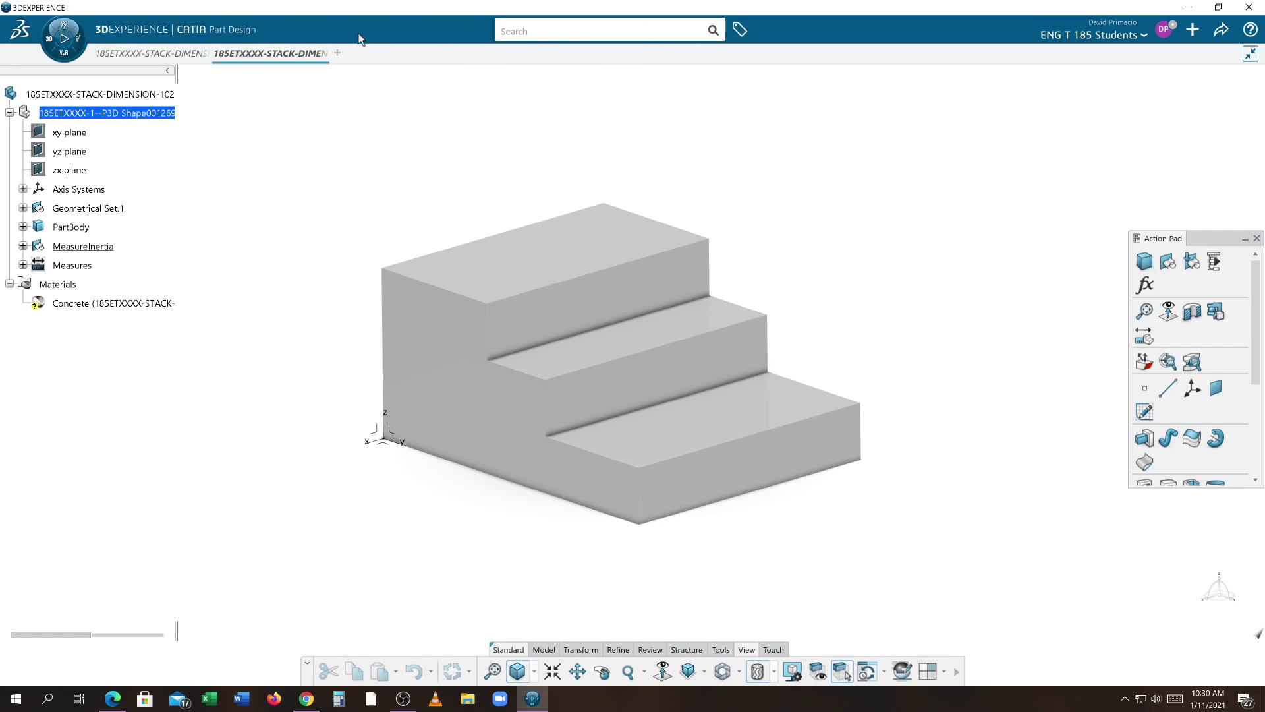
# Step: Close both the stepped 3D part and its drawing
pyautogui.click(1250, 54)
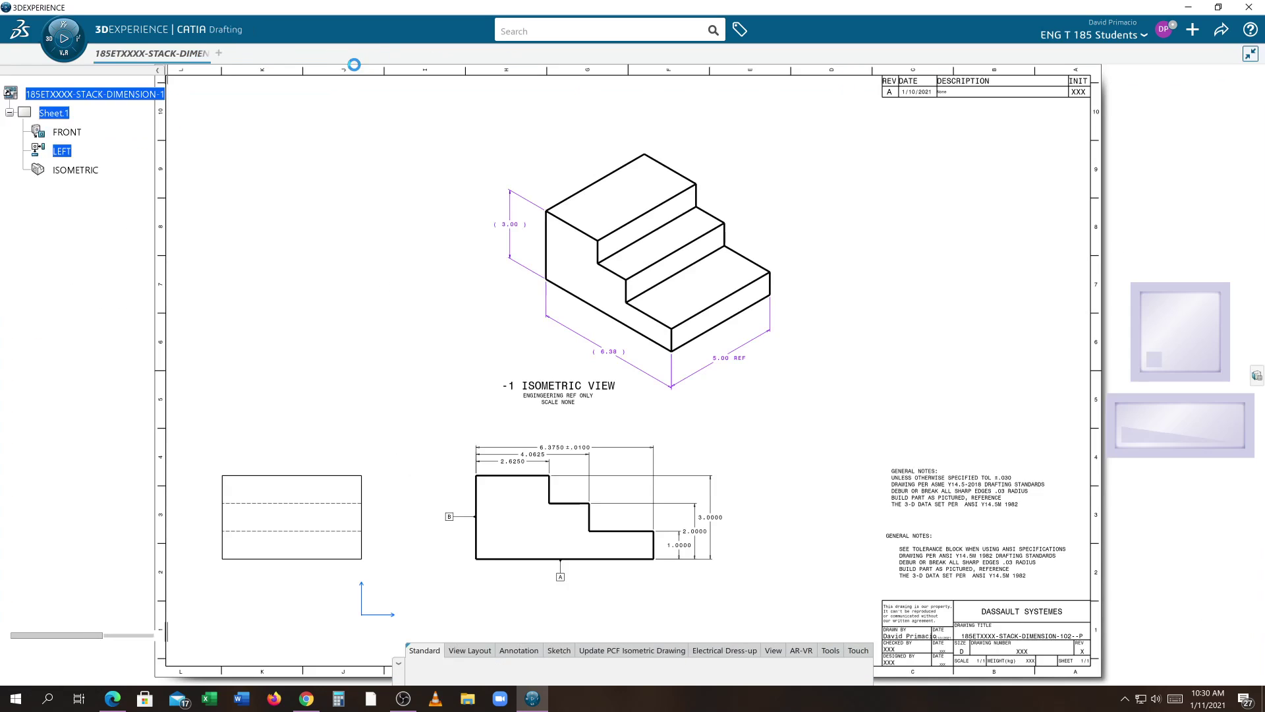
pyautogui.click(323, 53)
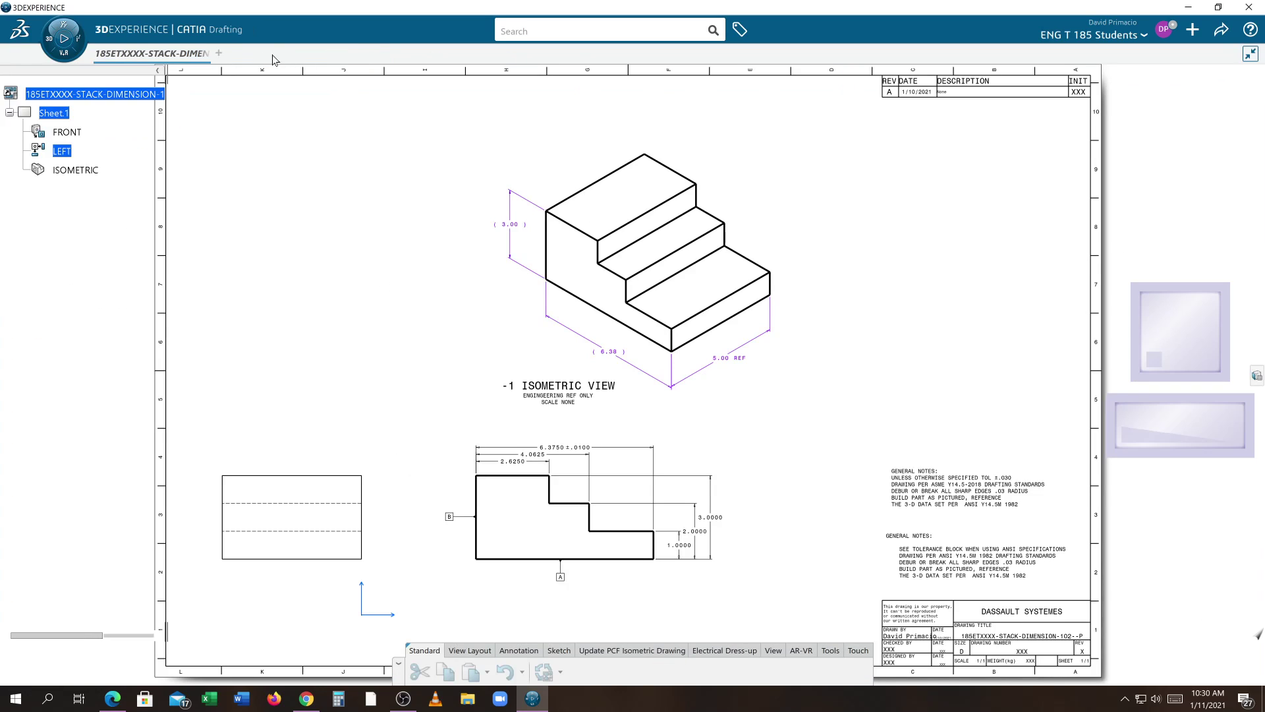
pyautogui.click(219, 53)
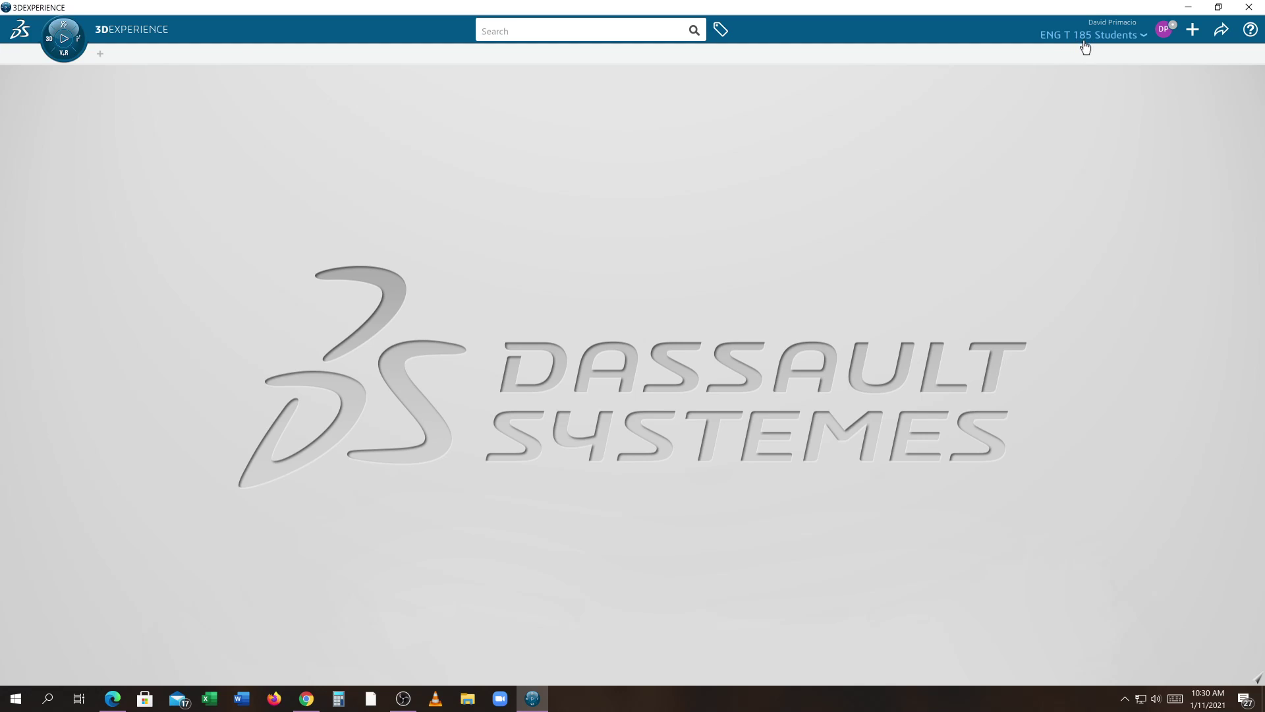
# Step: Search for "185ETXXXX-" and reopen the 185ETXXXX-STACK-DIMENSION drawing from the results
pyautogui.click(512, 31)
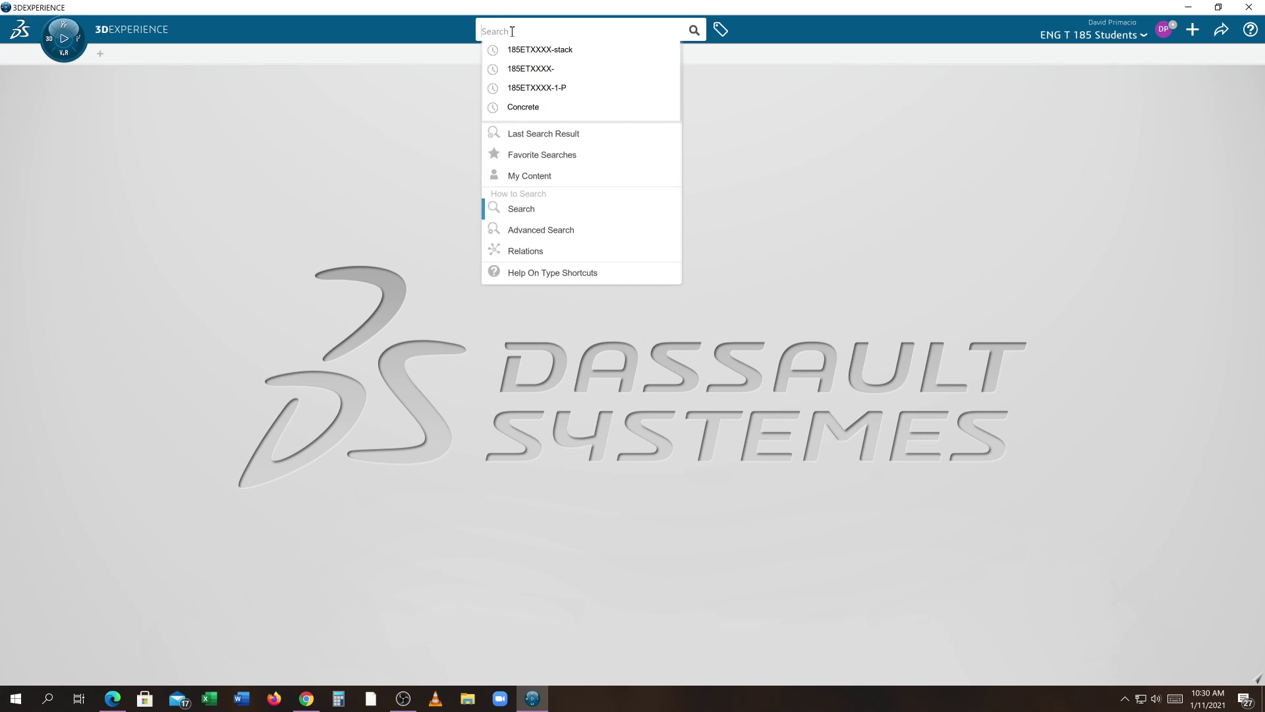
pyautogui.click(514, 73)
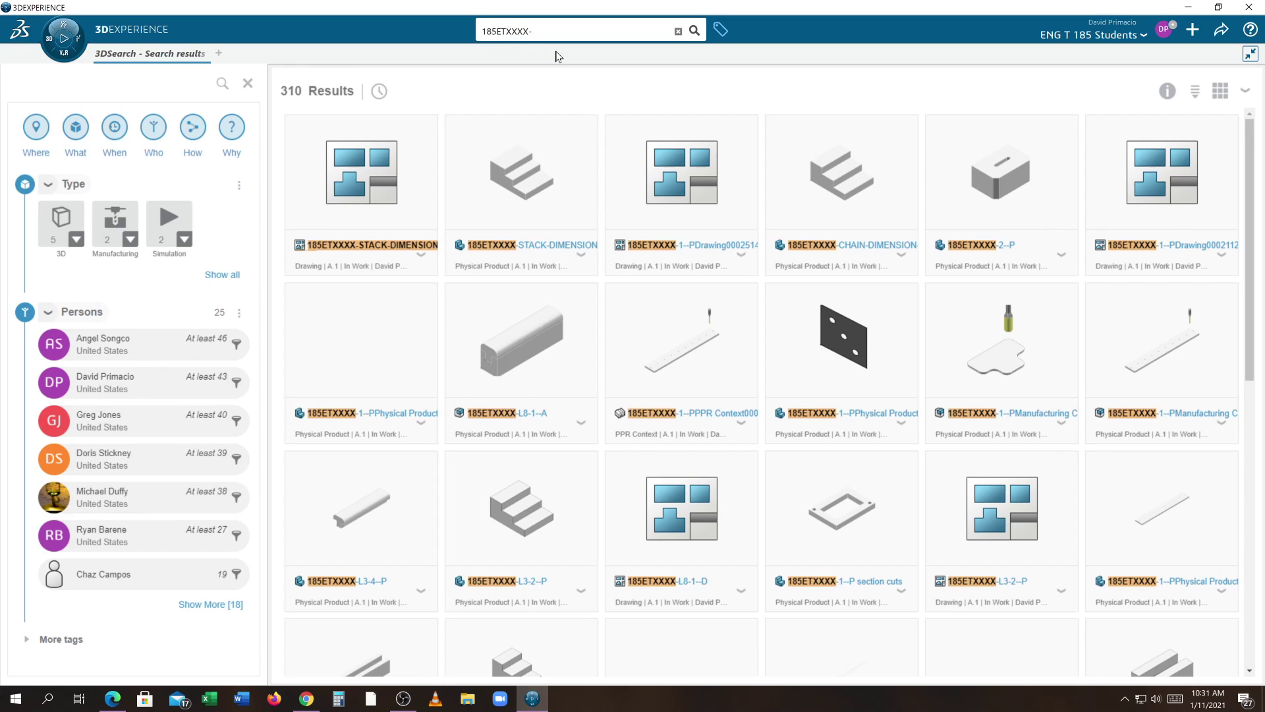
pyautogui.rightClick(380, 186)
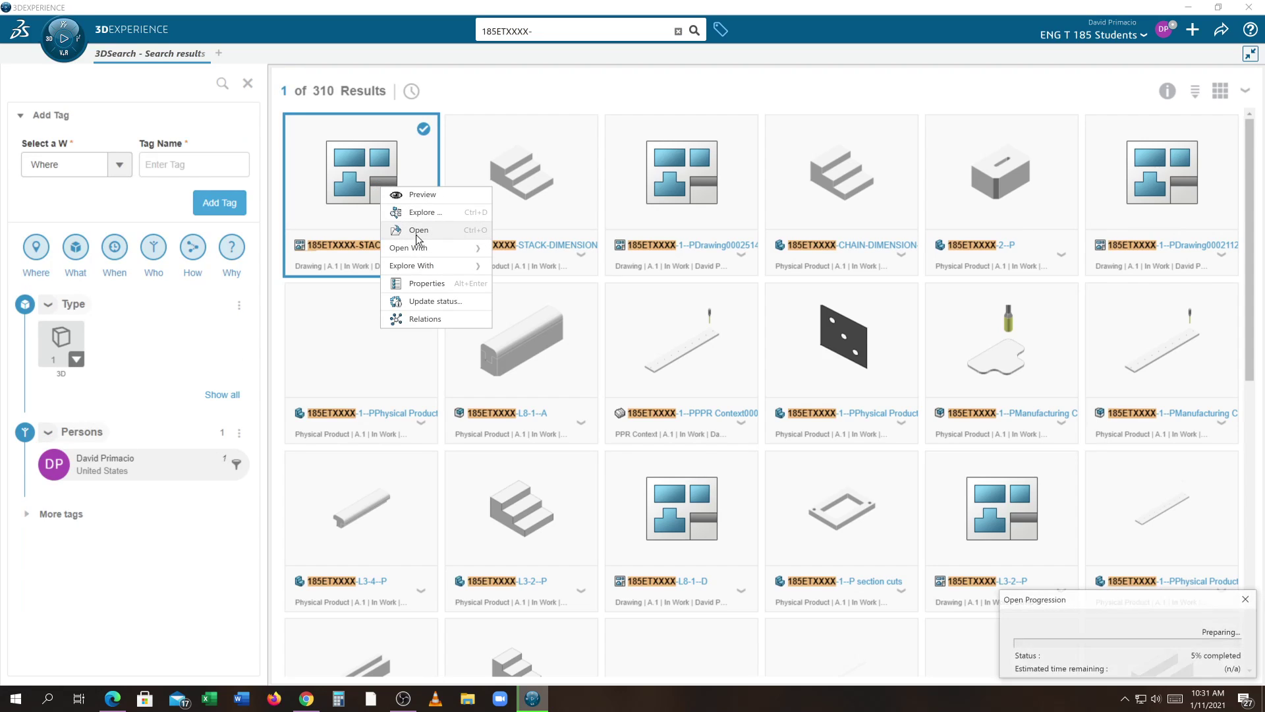
pyautogui.click(416, 230)
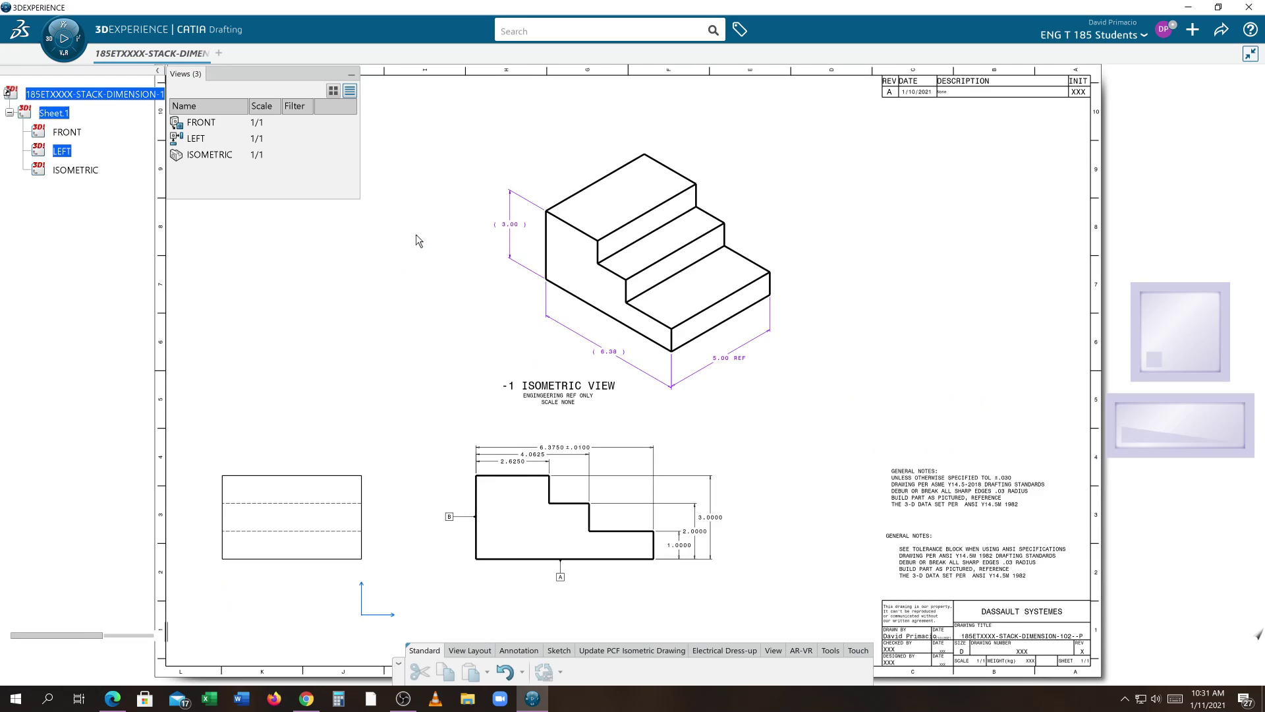
# Step: Open the 3D data of the reopened stack-dimension drawing from its root node
pyautogui.rightClick(128, 99)
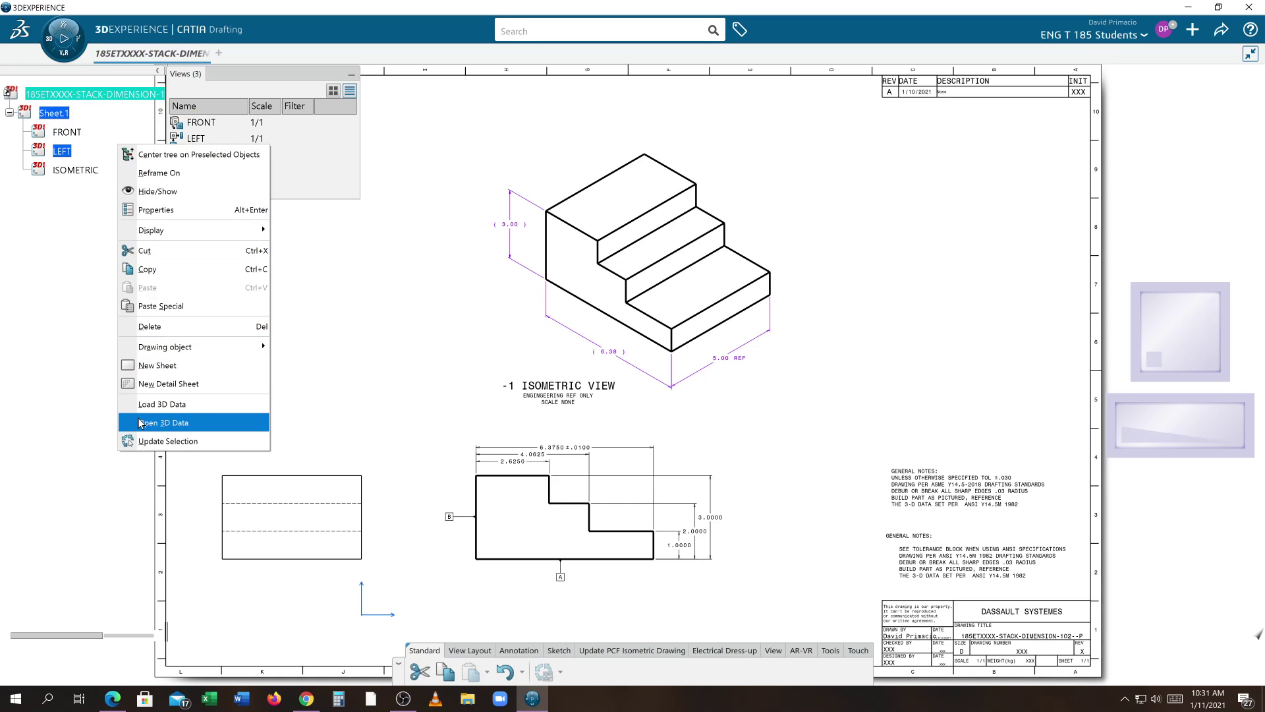
pyautogui.click(139, 423)
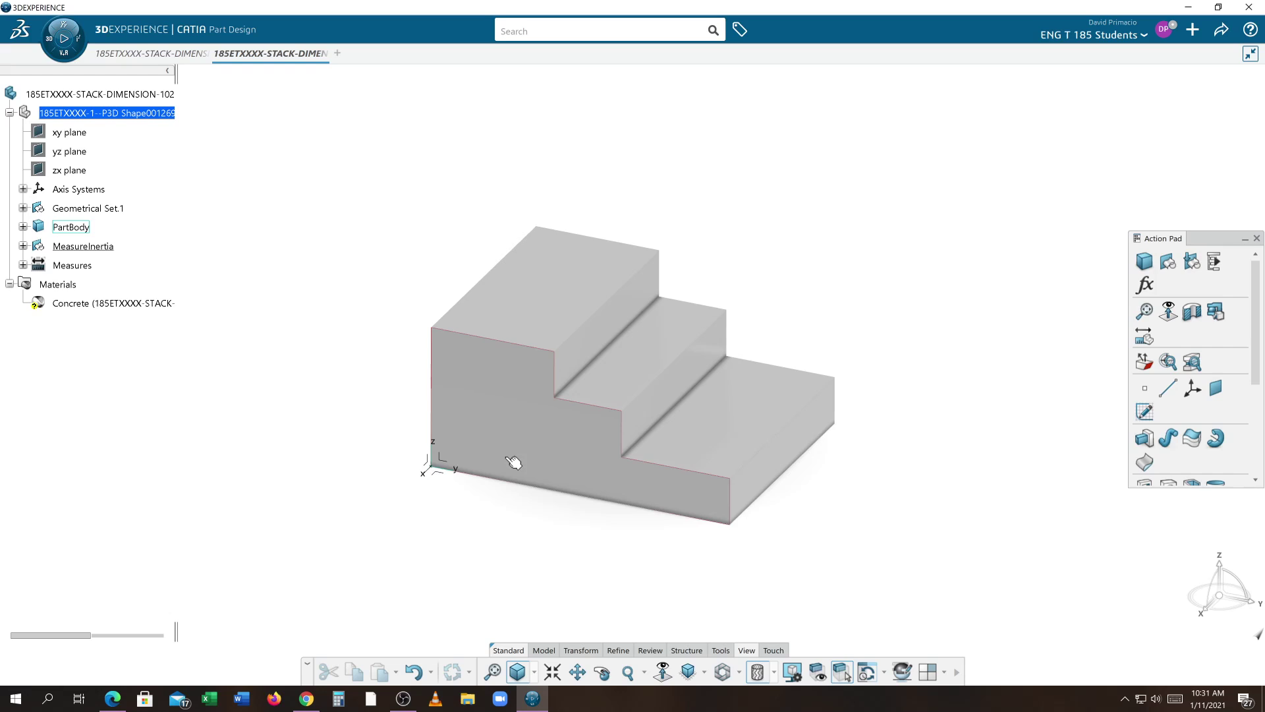
# Step: Return to the stack-dimension drawing and bring up the save and sharing commands
pyautogui.click(115, 54)
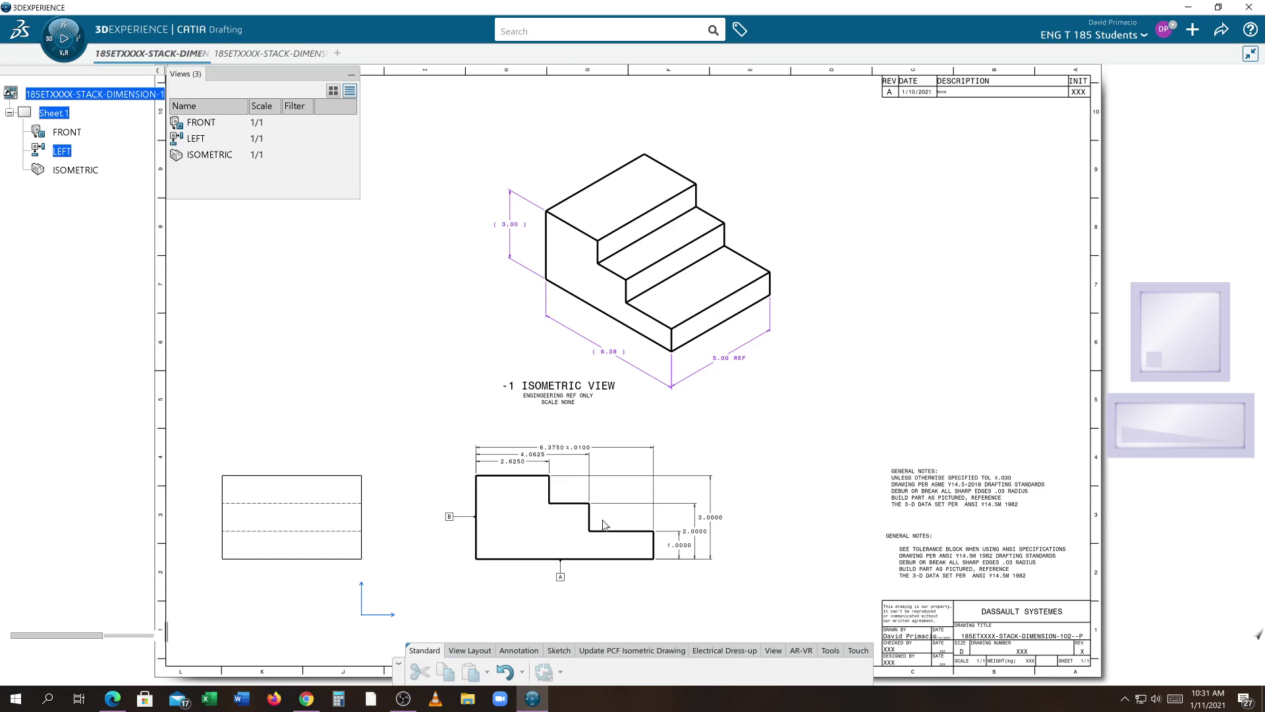
pyautogui.click(1218, 35)
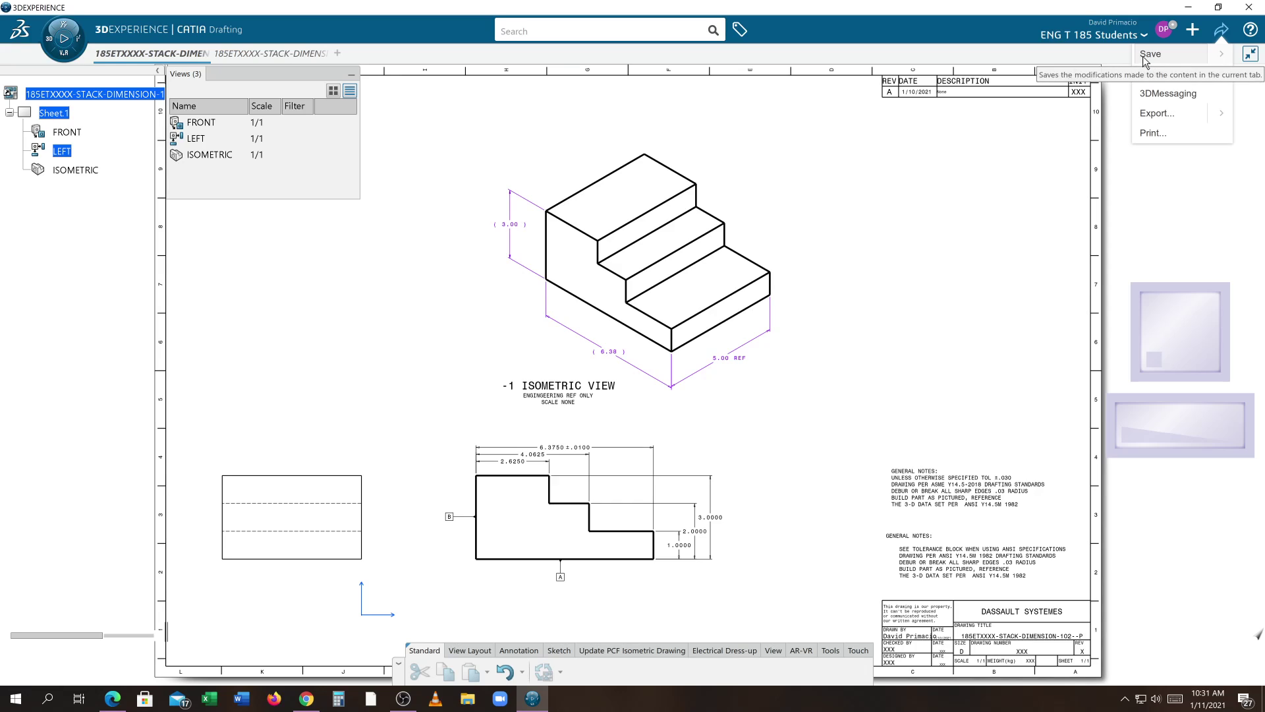